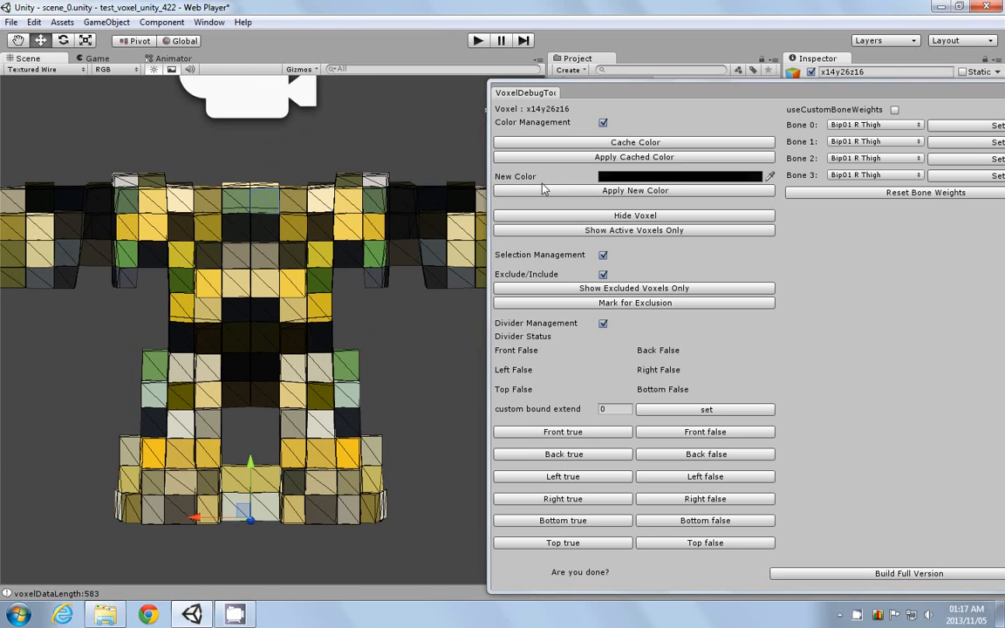
- Select voxel x12y15z18 in the model's lowest row and cache its grey-brown colour
{"action": "left_click", "coordinate": [360, 185]}
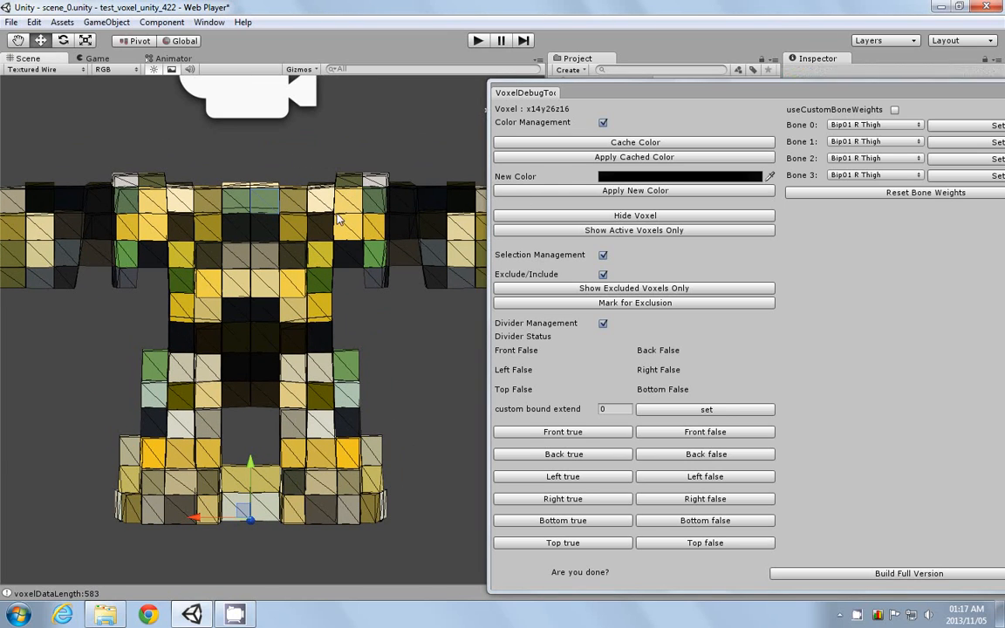
{"action": "left_click", "coordinate": [357, 155]}
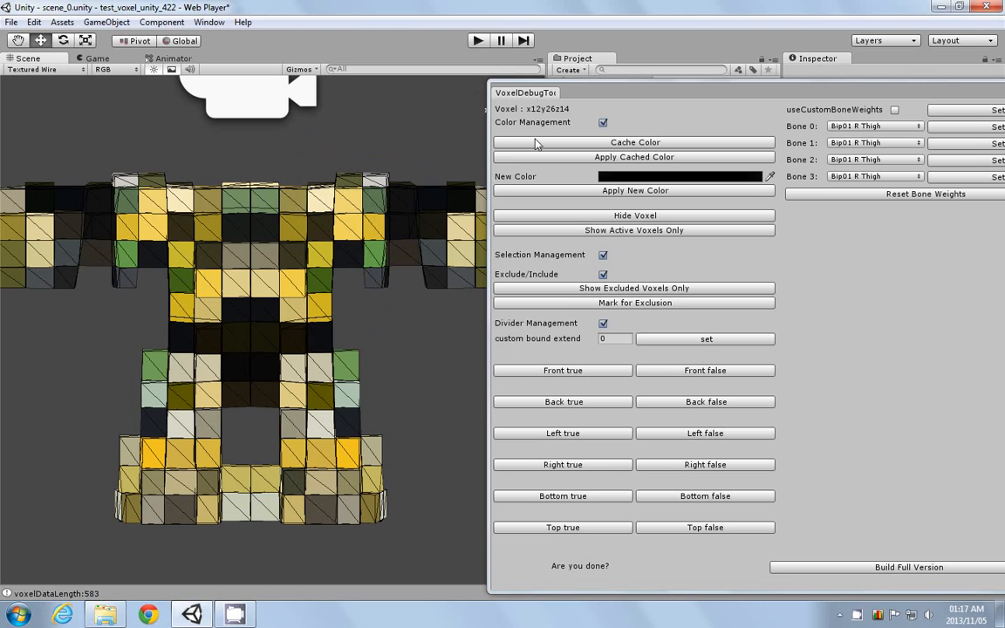
{"action": "left_click", "coordinate": [537, 144]}
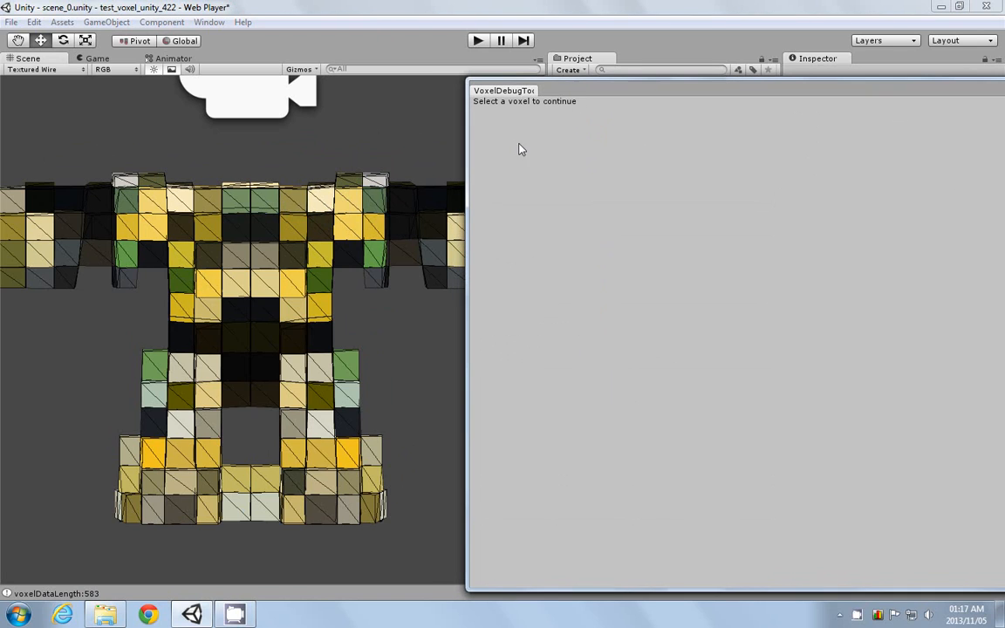
{"action": "left_click", "coordinate": [243, 508]}
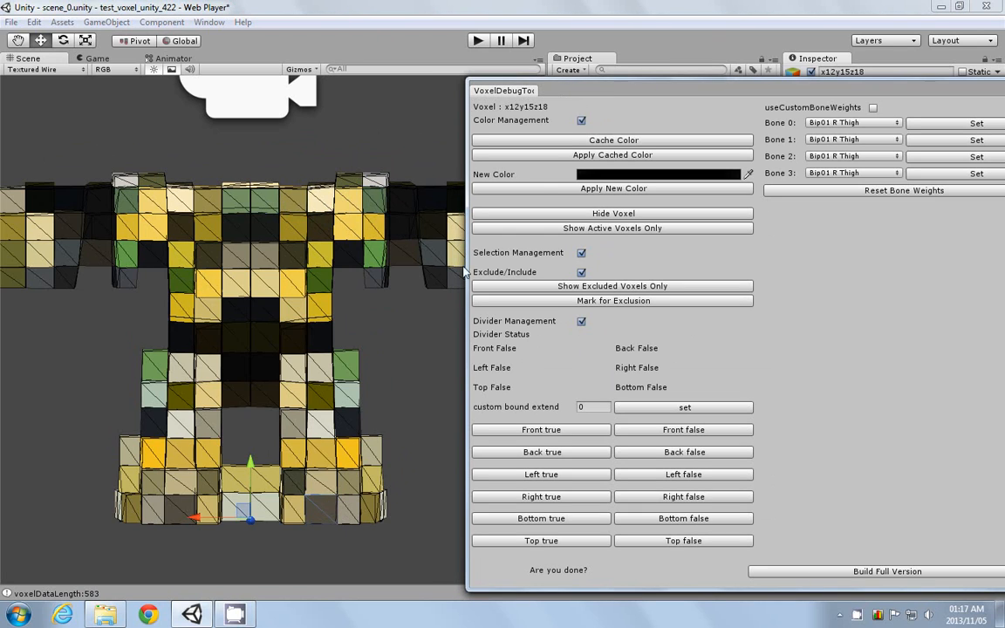
{"action": "left_click", "coordinate": [575, 150]}
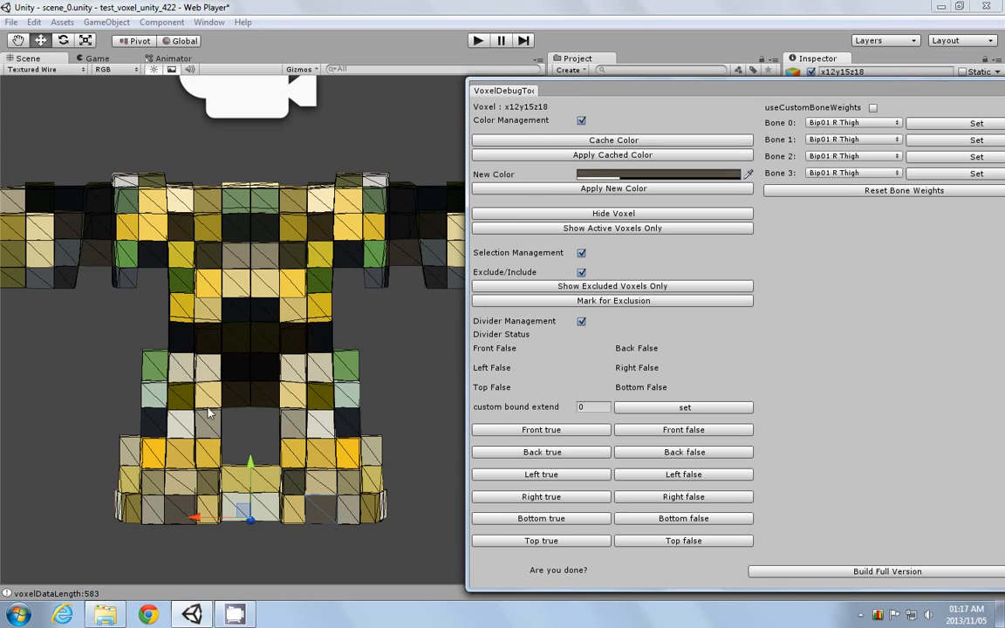
- Apply the cached grey-brown colour to voxel x18y15z18 and to all voxels in the model's lowest row
{"action": "middle_click_drag", "start_coordinate": [208, 412], "coordinate": [218, 352]}
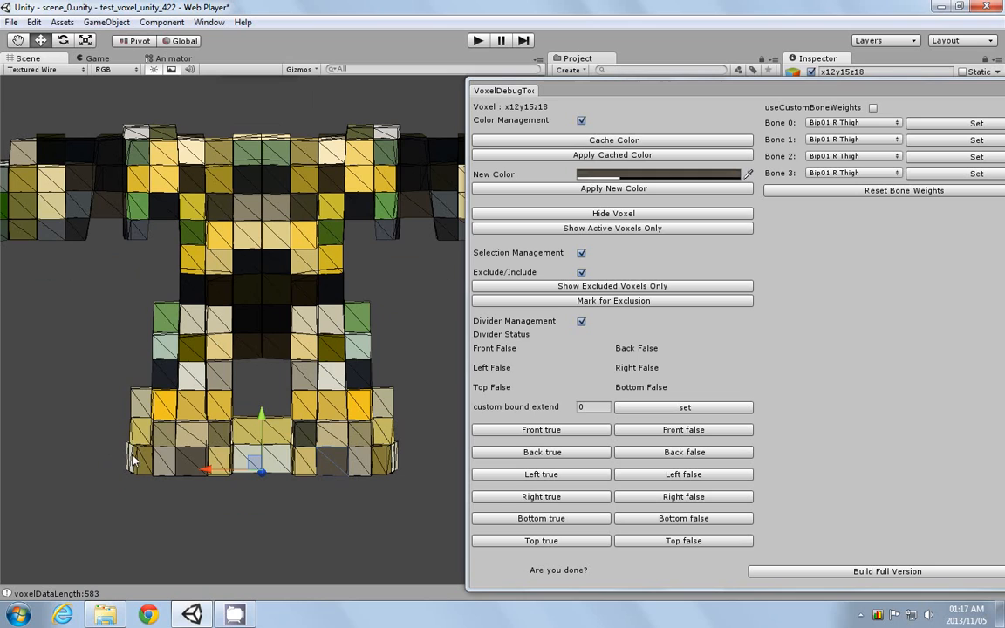
{"action": "left_click", "coordinate": [158, 462]}
{"action": "left_click", "coordinate": [589, 157]}
{"action": "left_click", "coordinate": [76, 476]}
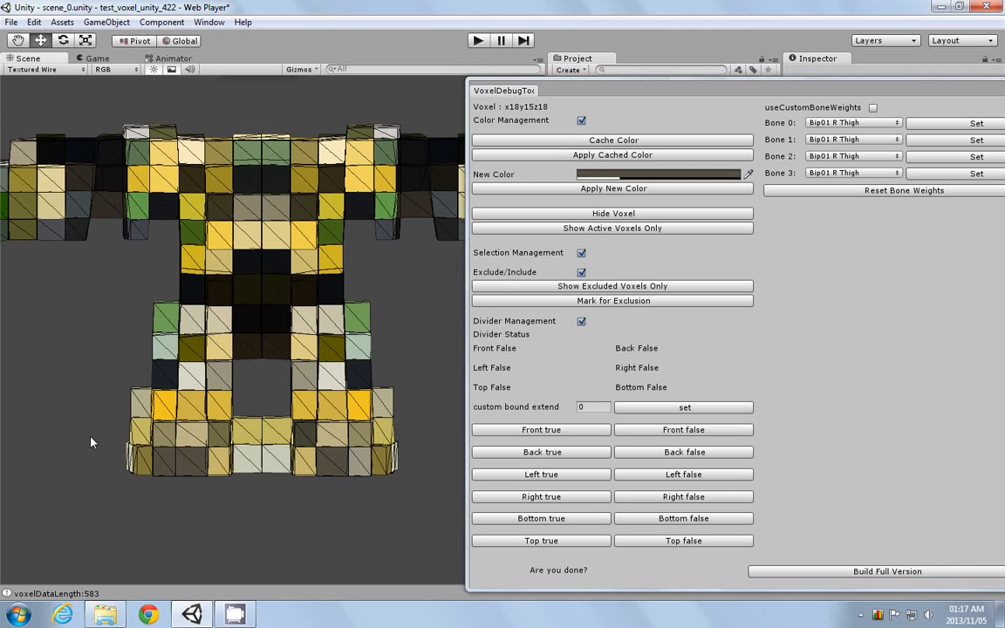
{"action": "left_click_drag", "start_coordinate": [94, 440], "coordinate": [384, 436]}
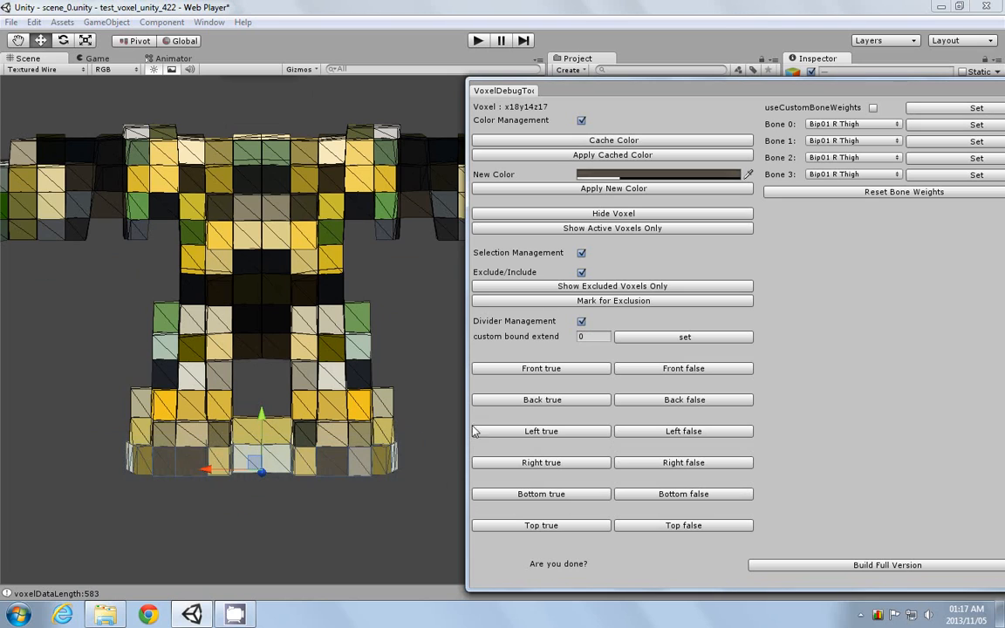
{"action": "left_click", "coordinate": [580, 190]}
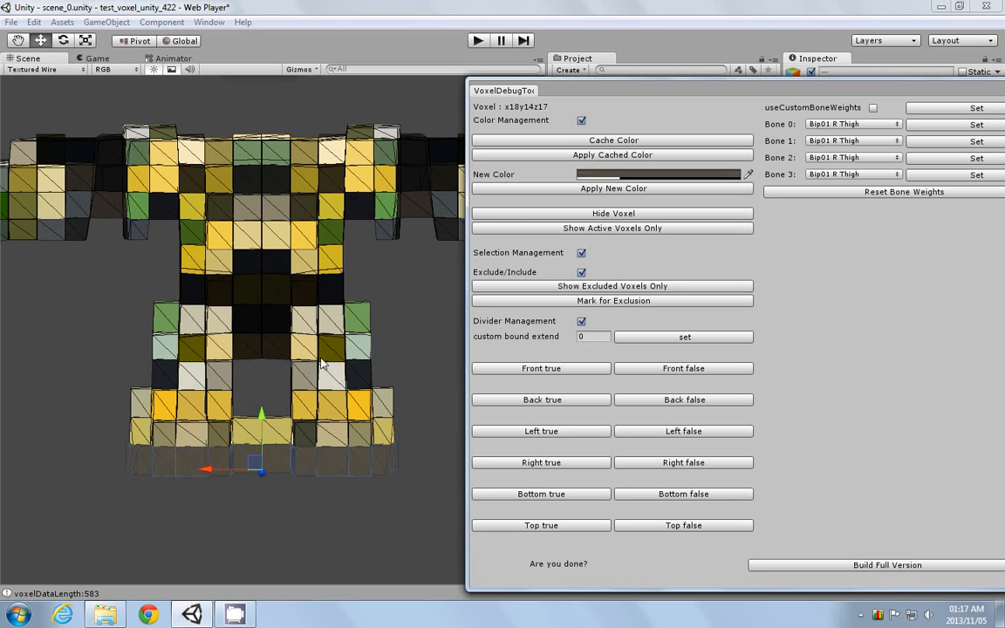
{"action": "left_click", "coordinate": [95, 397]}
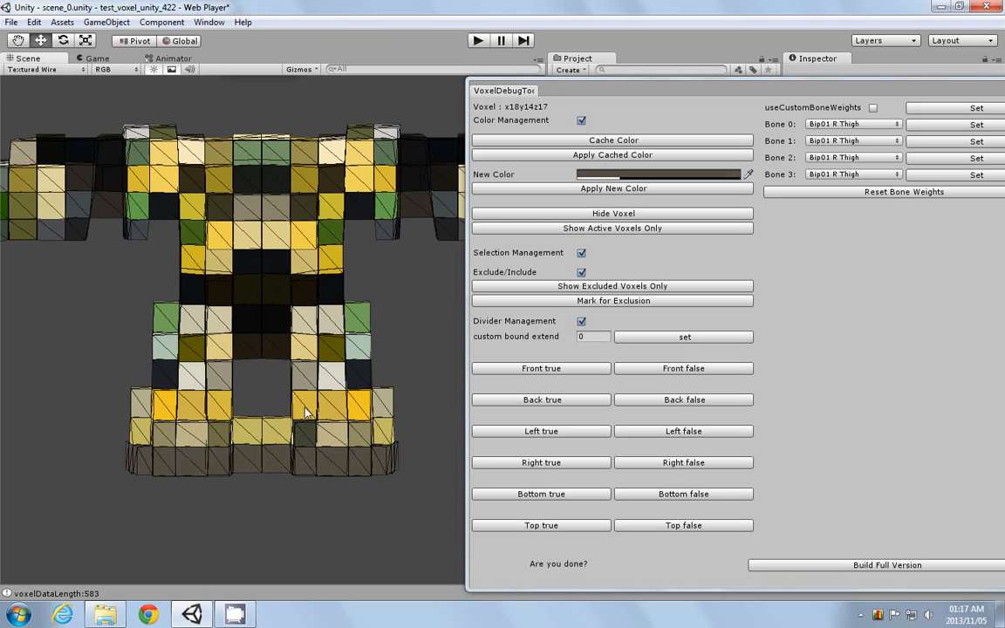
- Recolour the two rows above the lowest row with voxel x11y17z17's yellow, and the next row up with voxel x11y18z16's dark navy
{"action": "left_click", "coordinate": [359, 407]}
{"action": "left_click", "coordinate": [593, 157]}
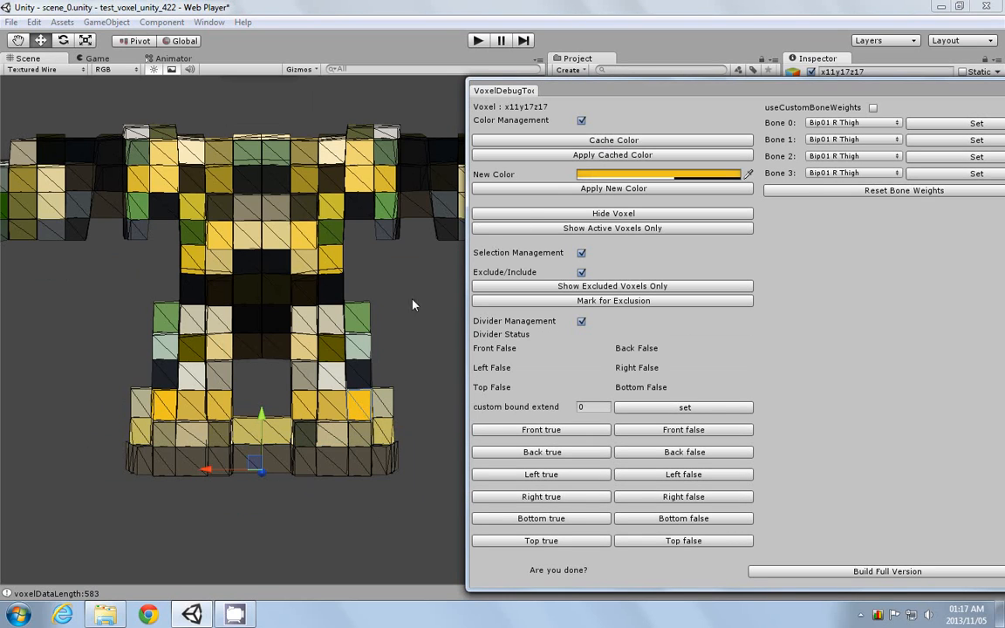
{"action": "left_click_drag", "start_coordinate": [415, 381], "coordinate": [107, 459]}
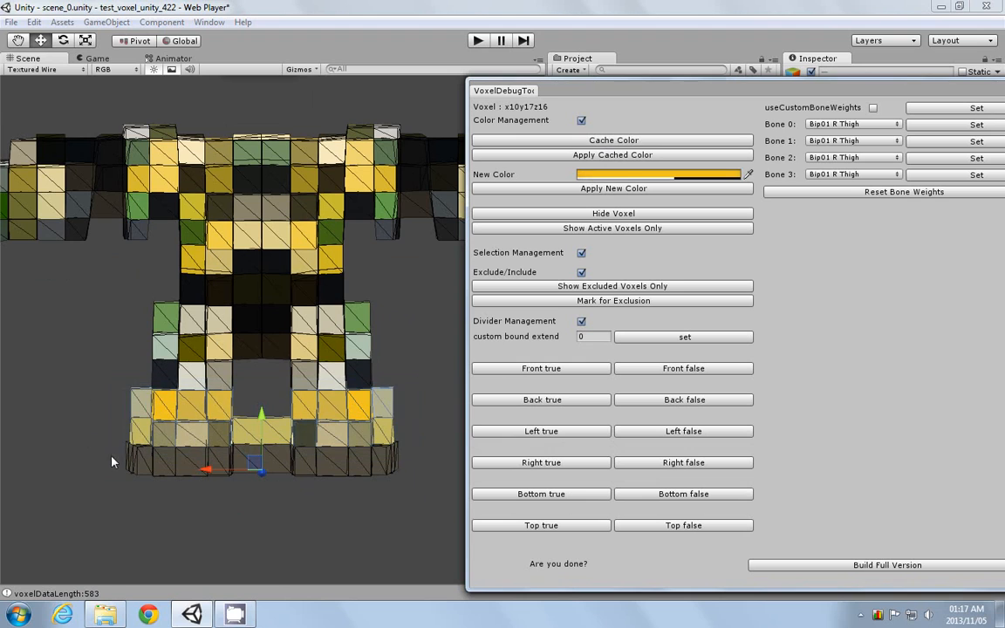
{"action": "left_click", "coordinate": [611, 189]}
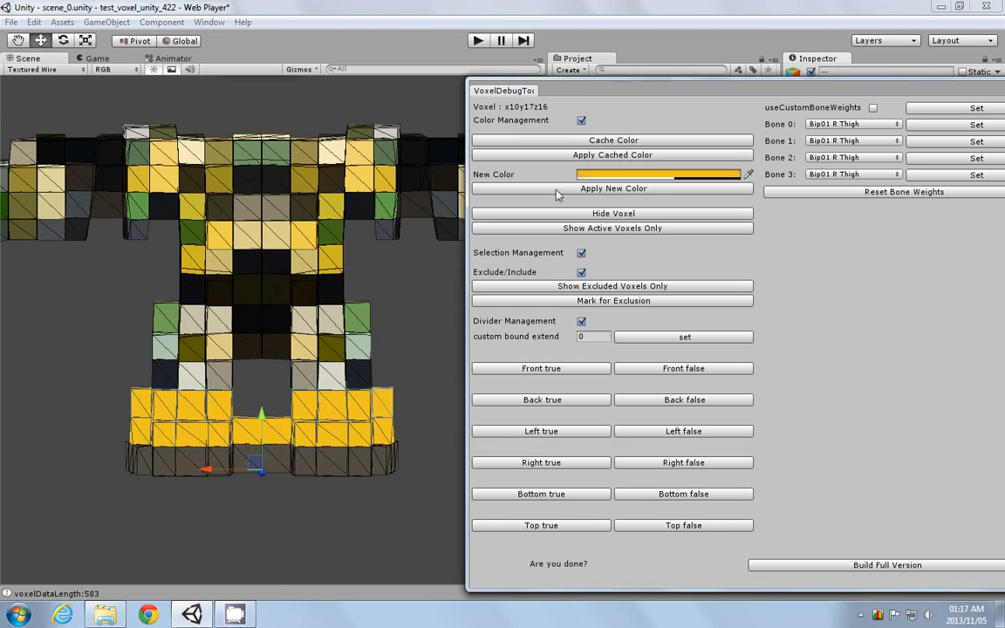
{"action": "left_click", "coordinate": [364, 380]}
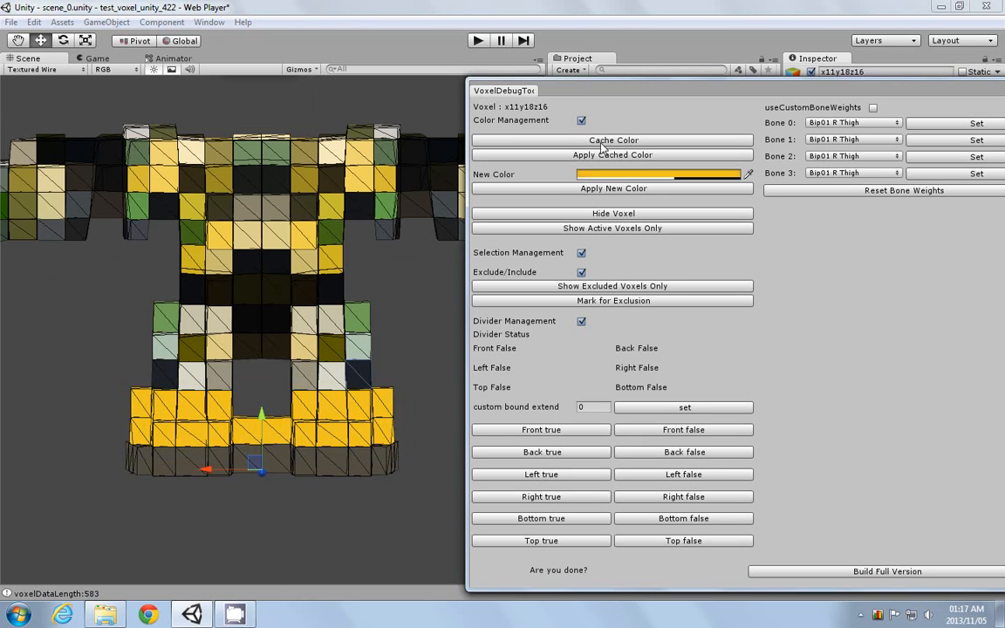
{"action": "left_click_drag", "start_coordinate": [367, 367], "coordinate": [136, 412]}
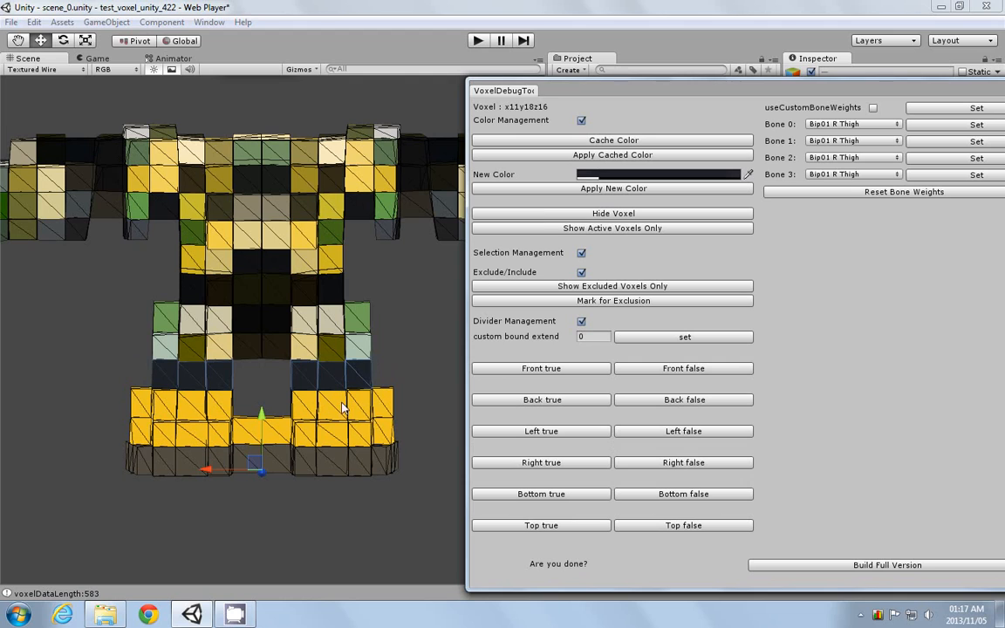
- Cache the yellow of voxel x12y17z17 and apply it to the two rows above the dark band on both legs
{"action": "left_click", "coordinate": [302, 374]}
{"action": "left_click", "coordinate": [602, 142]}
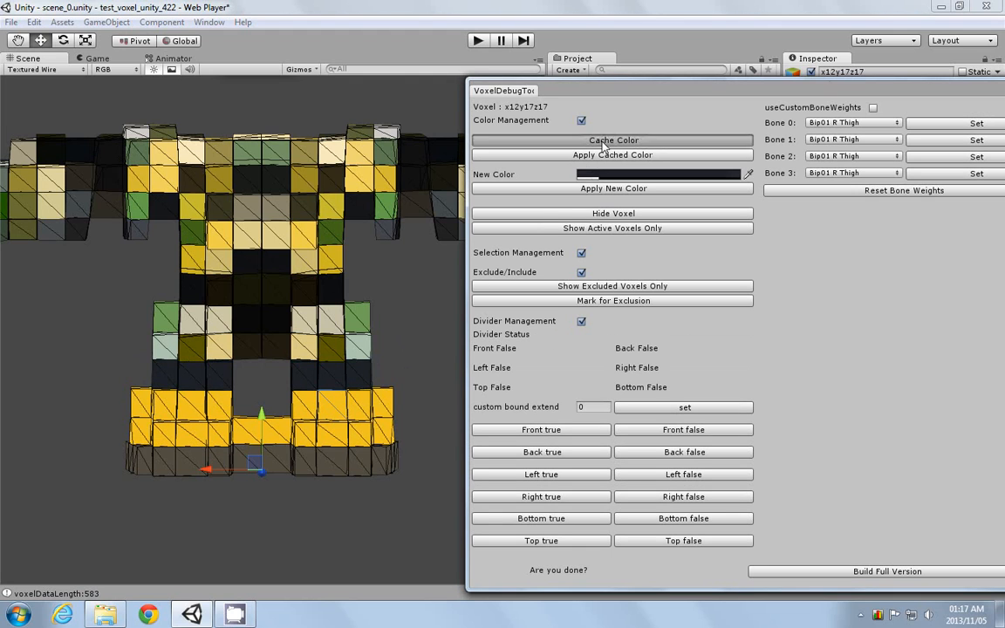
{"action": "left_click_drag", "start_coordinate": [379, 297], "coordinate": [285, 388]}
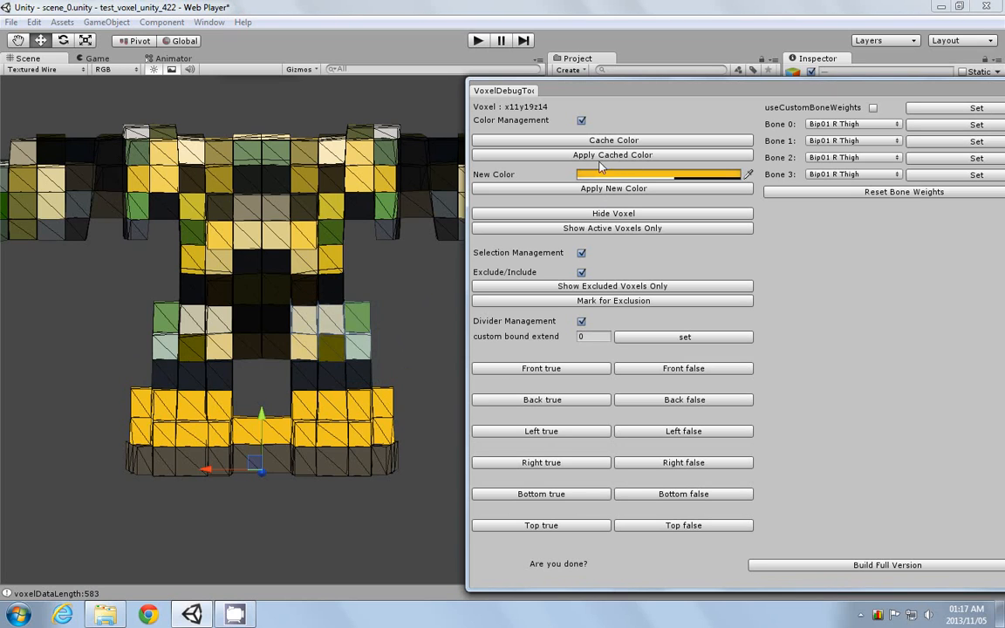
{"action": "left_click", "coordinate": [593, 157]}
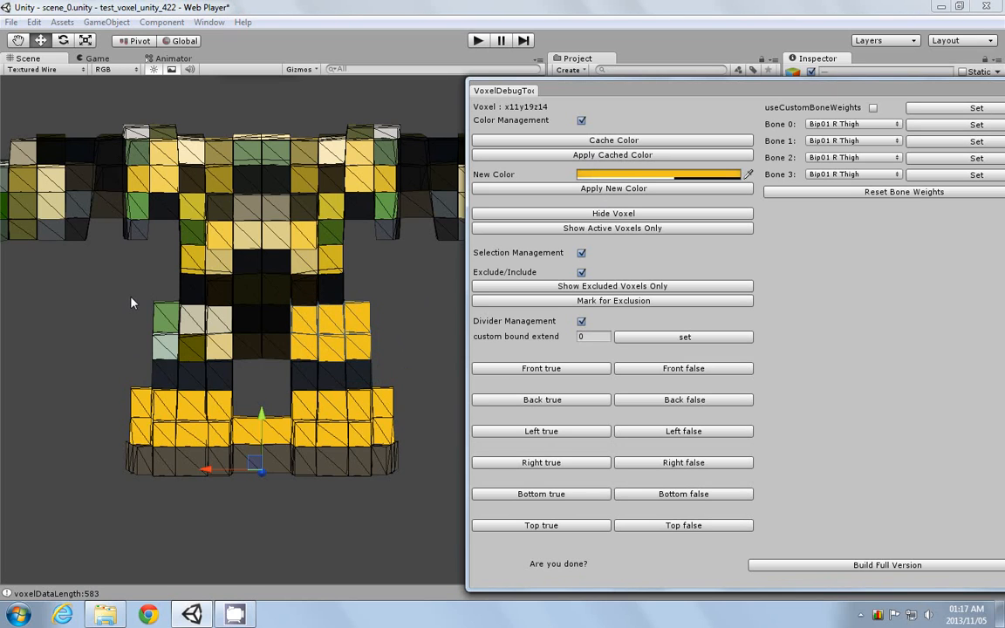
{"action": "left_click_drag", "start_coordinate": [131, 294], "coordinate": [243, 381]}
{"action": "left_click", "coordinate": [582, 156]}
- Try hiding voxel x11y20z15 at the upper outer corner of the leg, and restore it
{"action": "scroll", "coordinate": [285, 307], "scroll_direction": "down", "scroll_amount": 2}
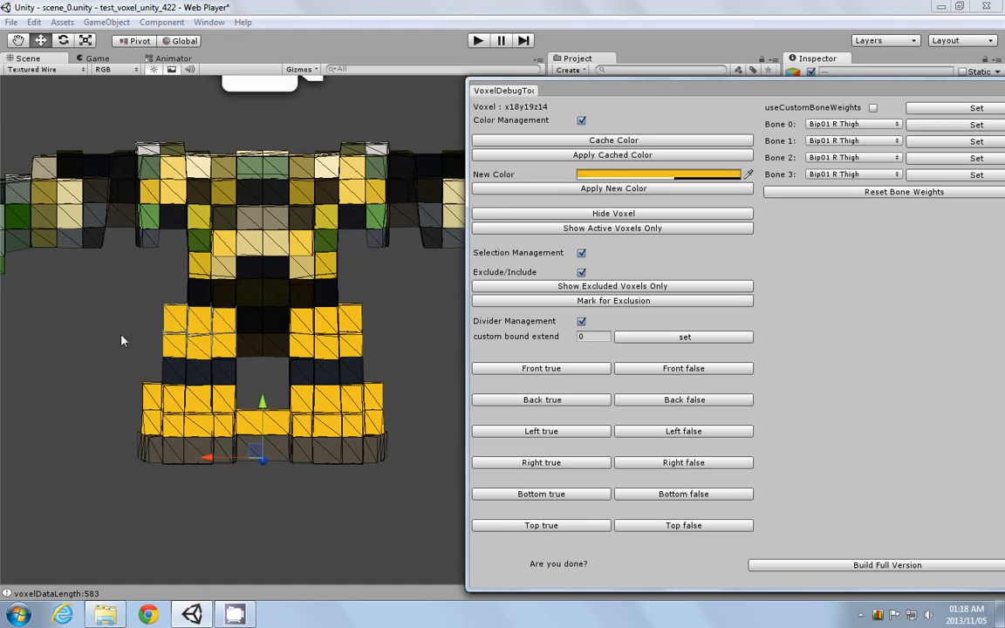
{"action": "key", "text": "alt"}
{"action": "left_click_drag", "start_coordinate": [177, 392], "coordinate": [134, 353], "text": "alt"}
{"action": "scroll", "coordinate": [144, 384], "scroll_direction": "up", "scroll_amount": 3}
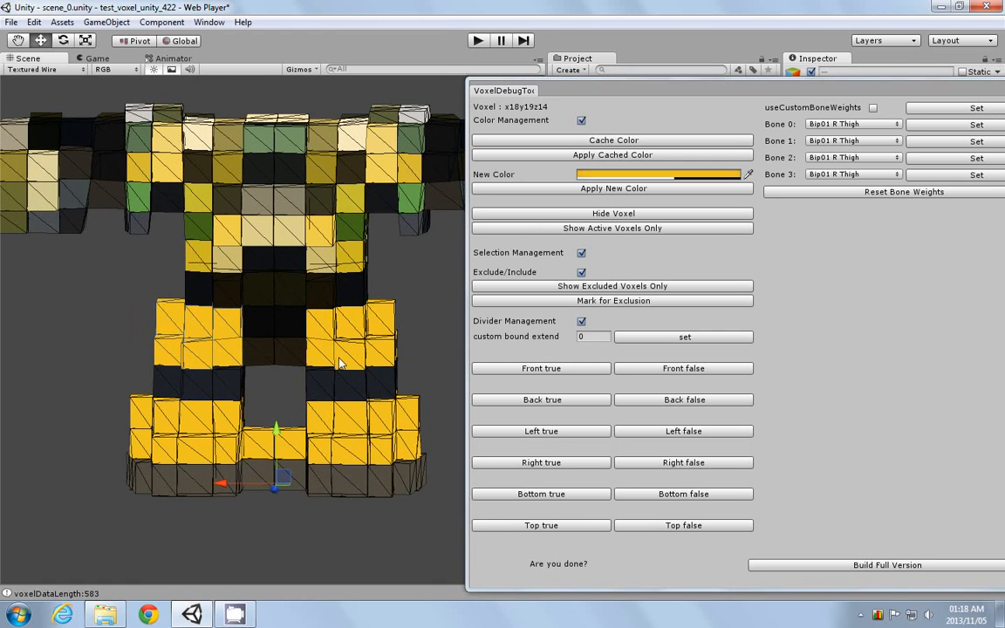
{"action": "left_click_drag", "start_coordinate": [367, 371], "coordinate": [379, 346], "text": "alt"}
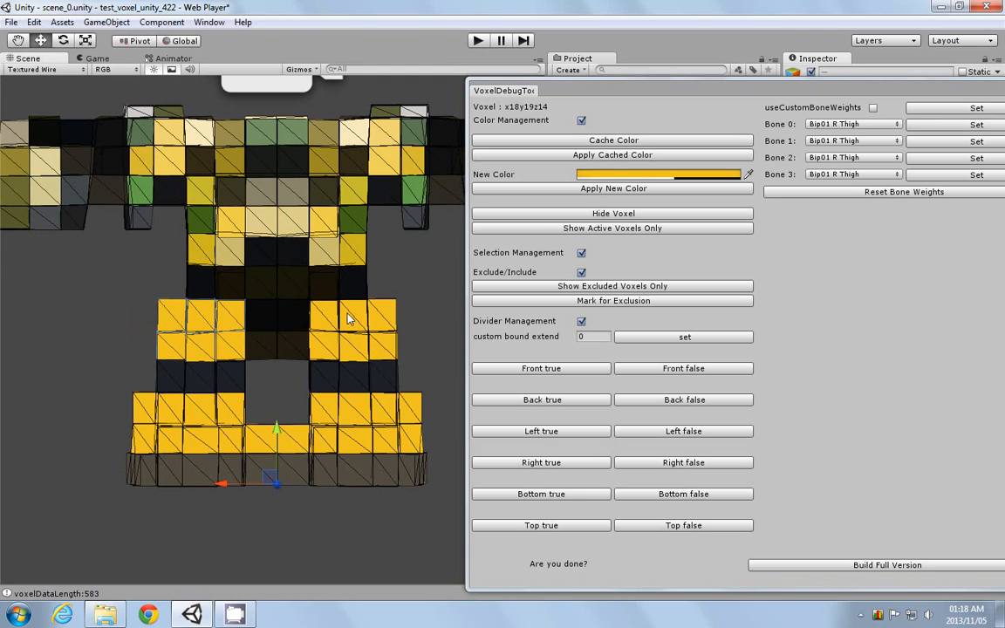
{"action": "left_click", "coordinate": [385, 312]}
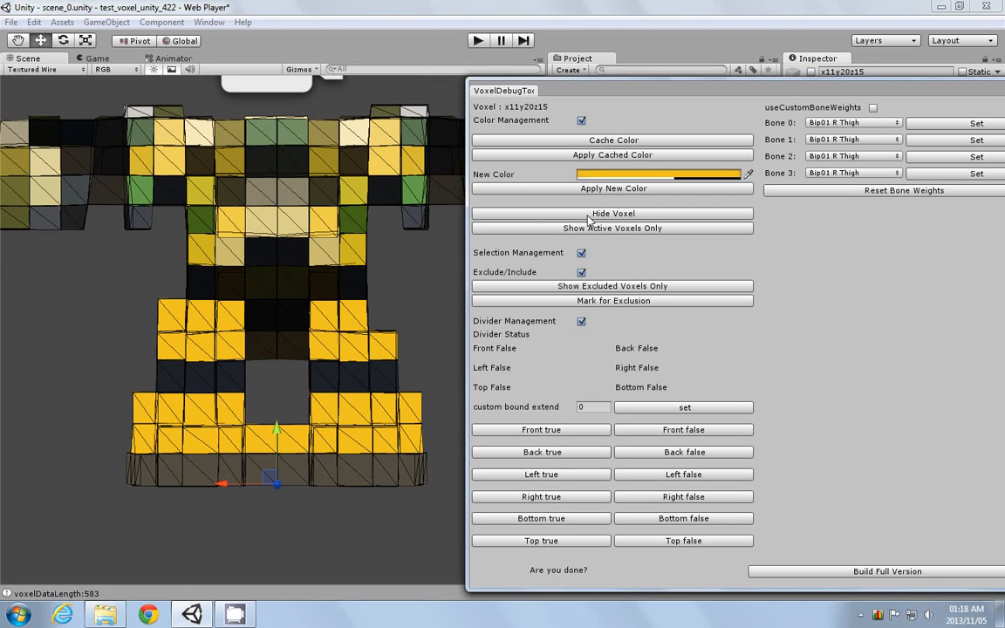
{"action": "left_click", "coordinate": [543, 212]}
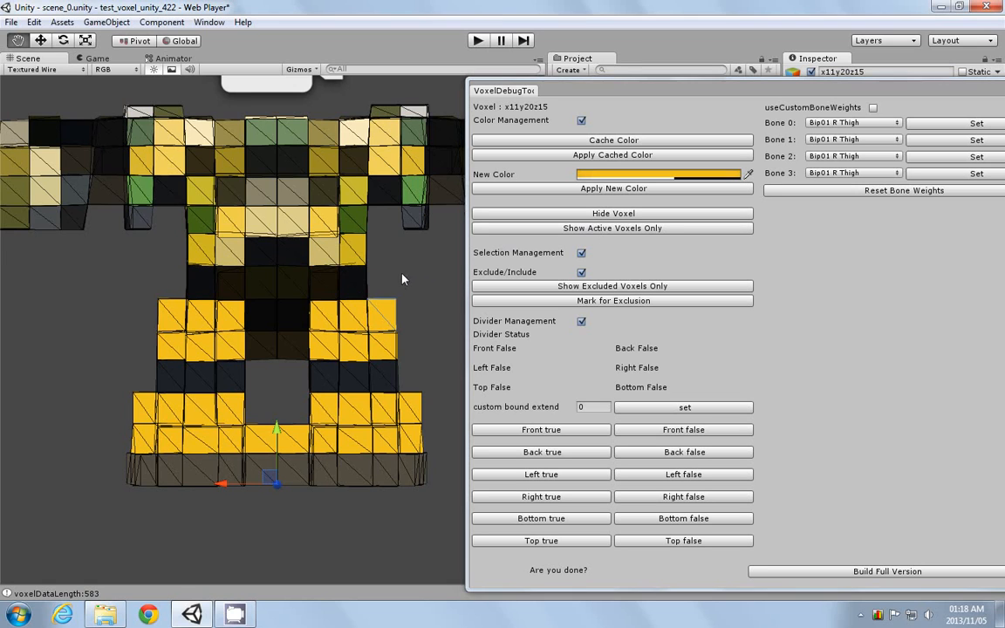
- Mark voxel x14y19z16 and the other voxels of the lowest crotch row between the legs for exclusion
{"action": "middle_click_drag", "start_coordinate": [403, 279], "coordinate": [381, 286]}
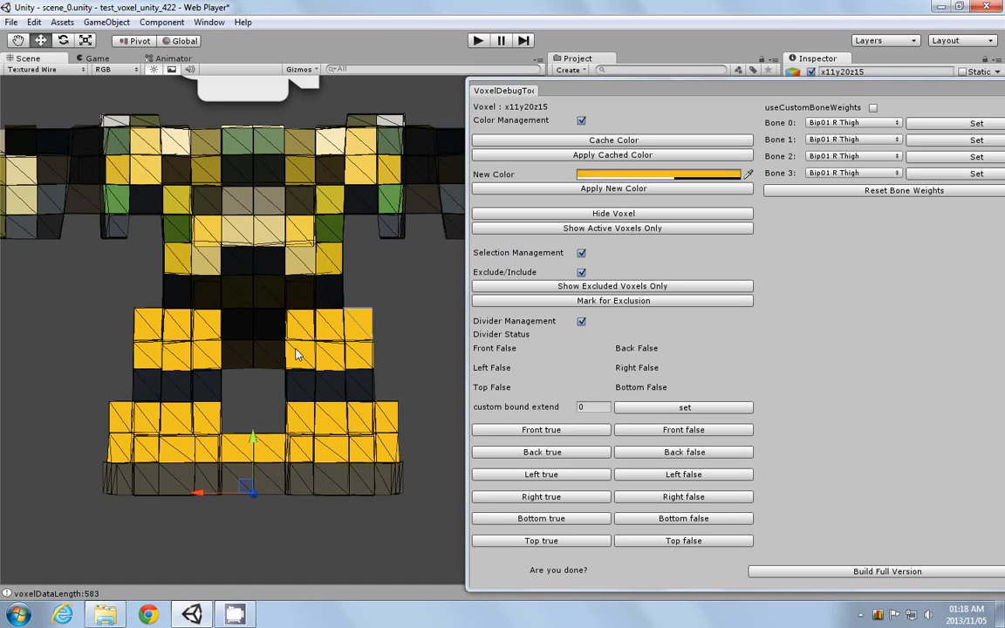
{"action": "mouse_move", "coordinate": [220, 395]}
{"action": "left_mouse_down", "text": "alt"}
{"action": "mouse_move", "coordinate": [291, 298]}
{"action": "mouse_move", "coordinate": [275, 321]}
{"action": "mouse_move", "coordinate": [288, 341]}
{"action": "mouse_move", "coordinate": [221, 405]}
{"action": "mouse_move", "coordinate": [229, 412]}
{"action": "left_mouse_up", "text": "alt"}
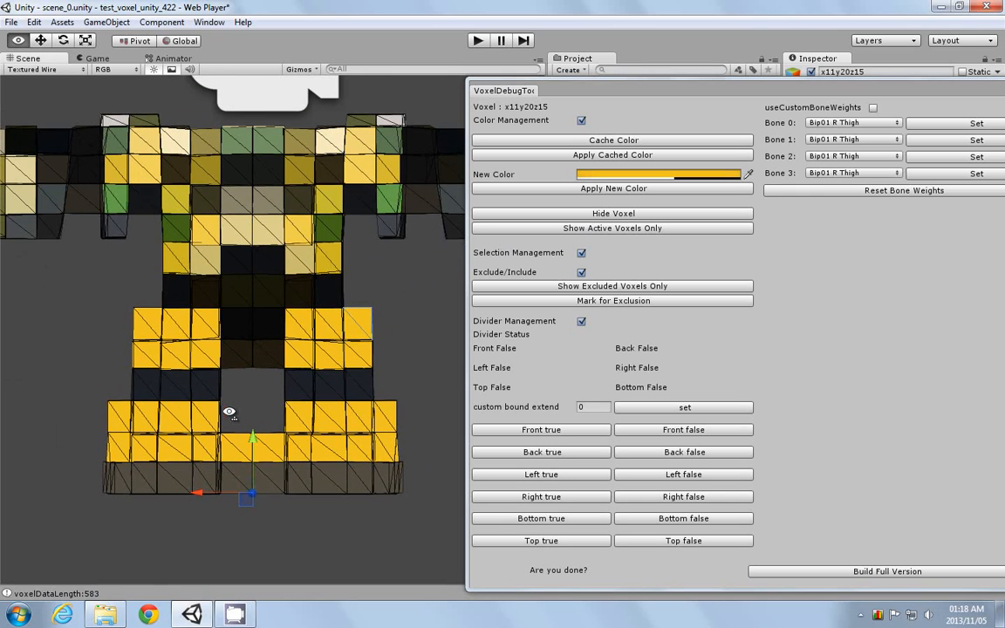
{"action": "left_click", "coordinate": [271, 360]}
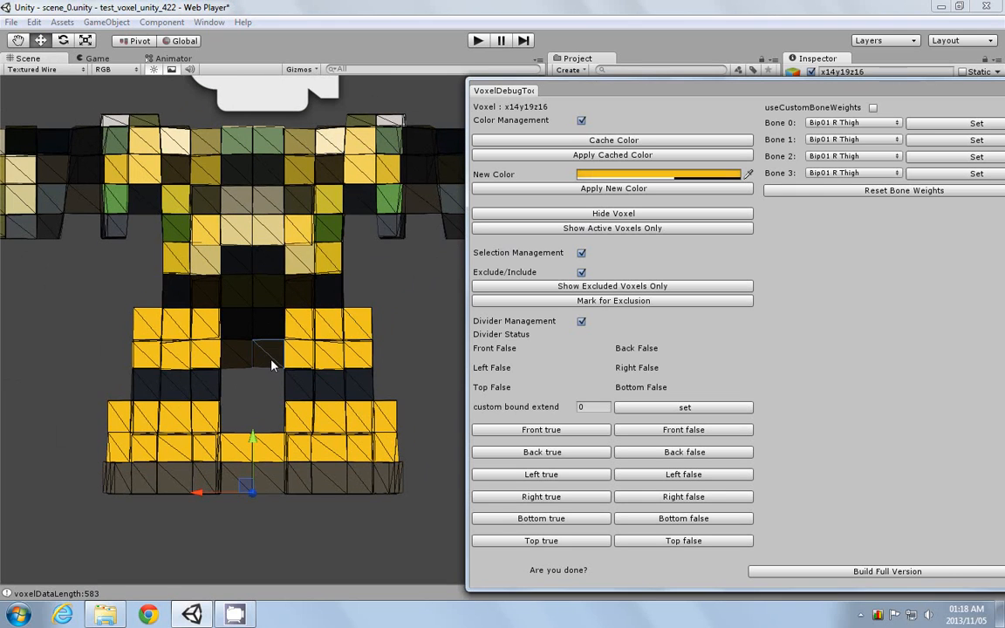
{"action": "left_click", "coordinate": [563, 303]}
{"action": "left_click", "coordinate": [238, 353]}
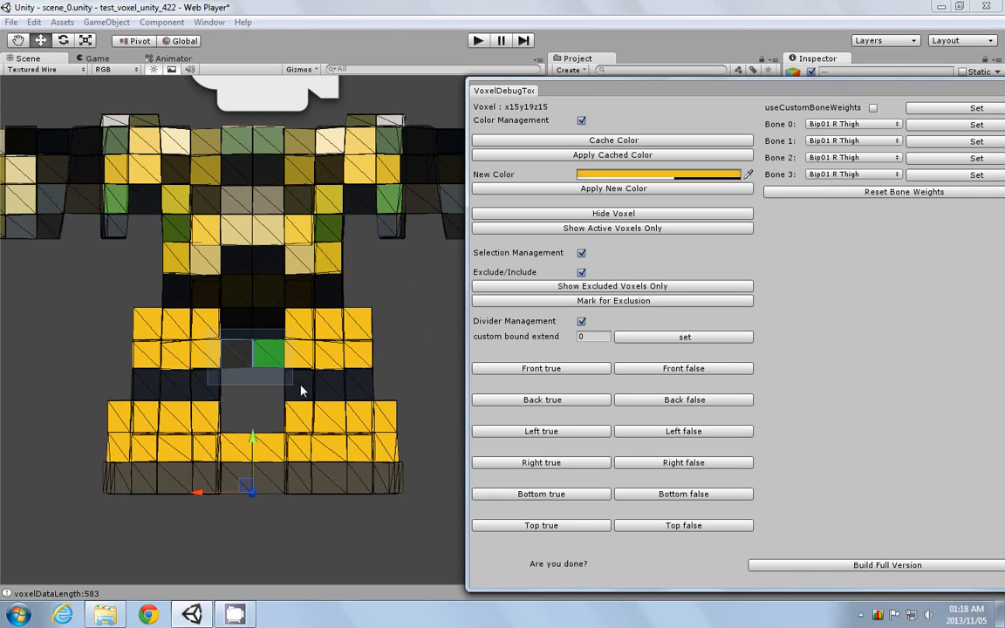
{"action": "left_click", "coordinate": [577, 304]}
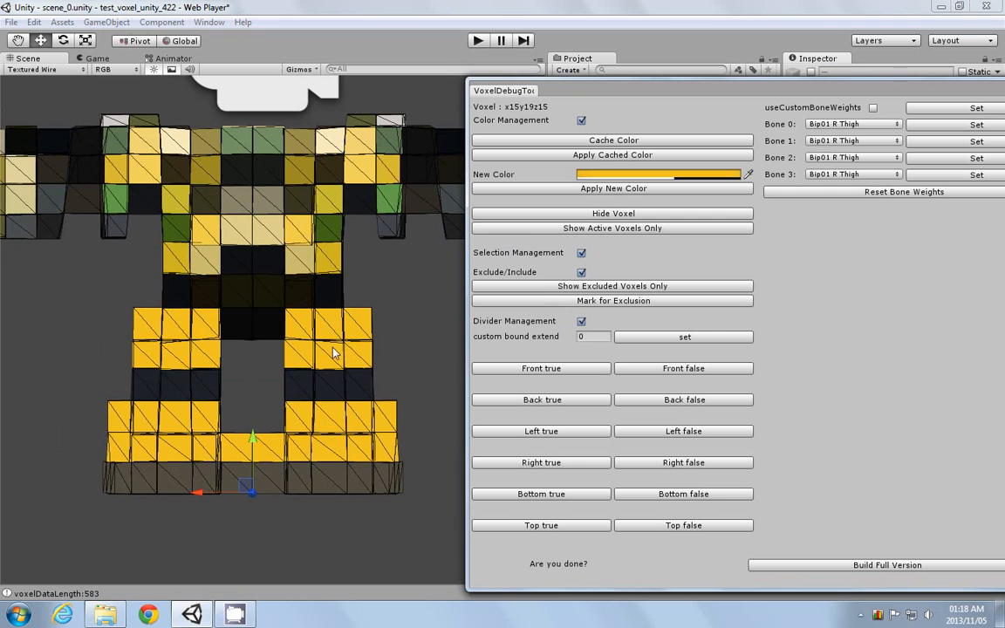
- Show only the excluded voxels, examine them from an angle, and return to showing the active voxels
{"action": "scroll", "coordinate": [333, 349], "scroll_direction": "down", "scroll_amount": 3}
{"action": "left_click_drag", "start_coordinate": [428, 332], "coordinate": [273, 297], "text": "alt"}
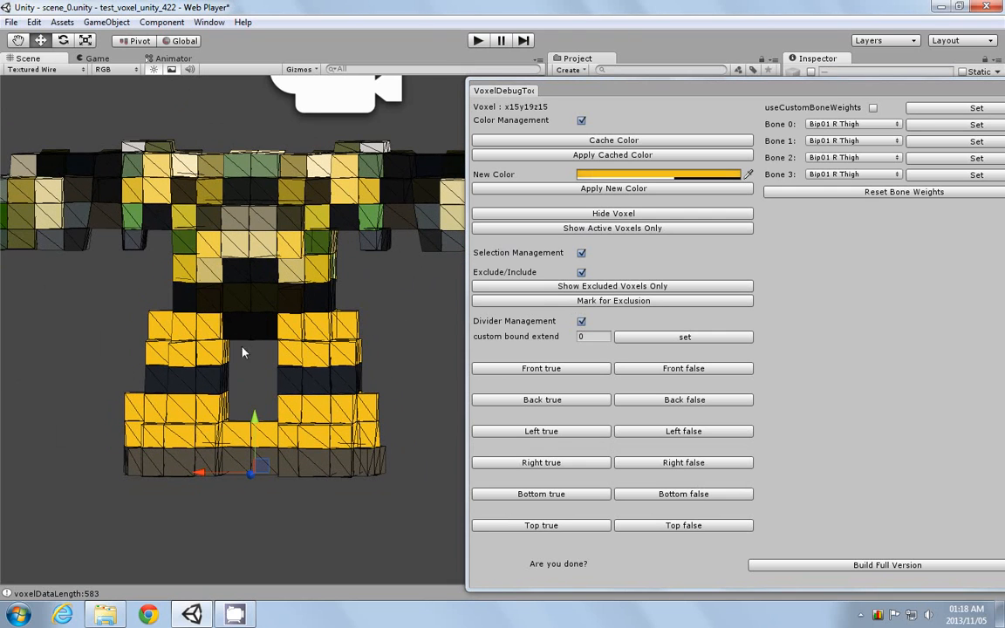
{"action": "left_click", "coordinate": [585, 288]}
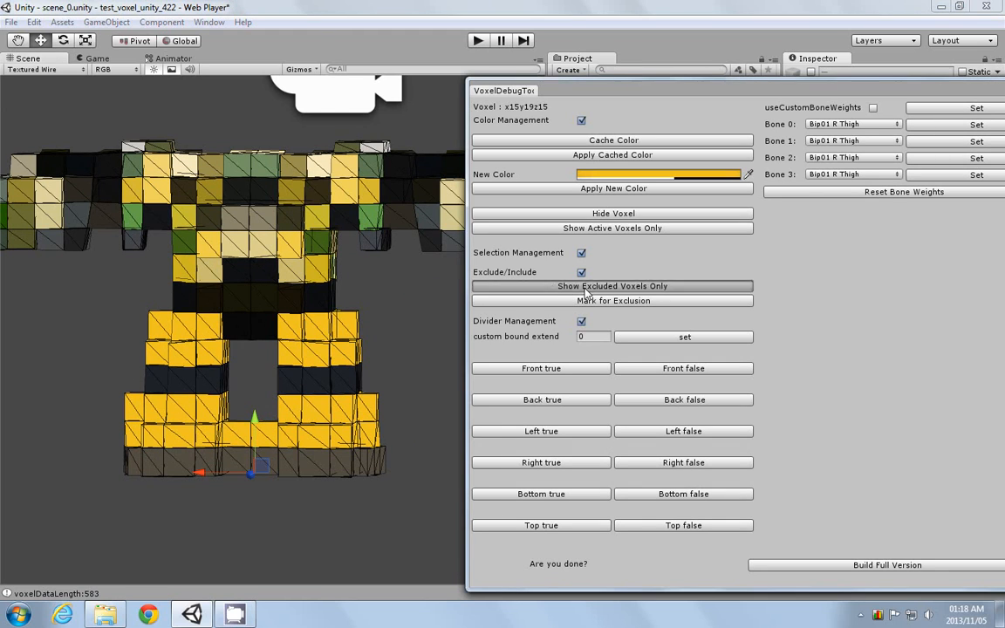
{"action": "left_click_drag", "start_coordinate": [317, 304], "coordinate": [269, 356], "text": "alt"}
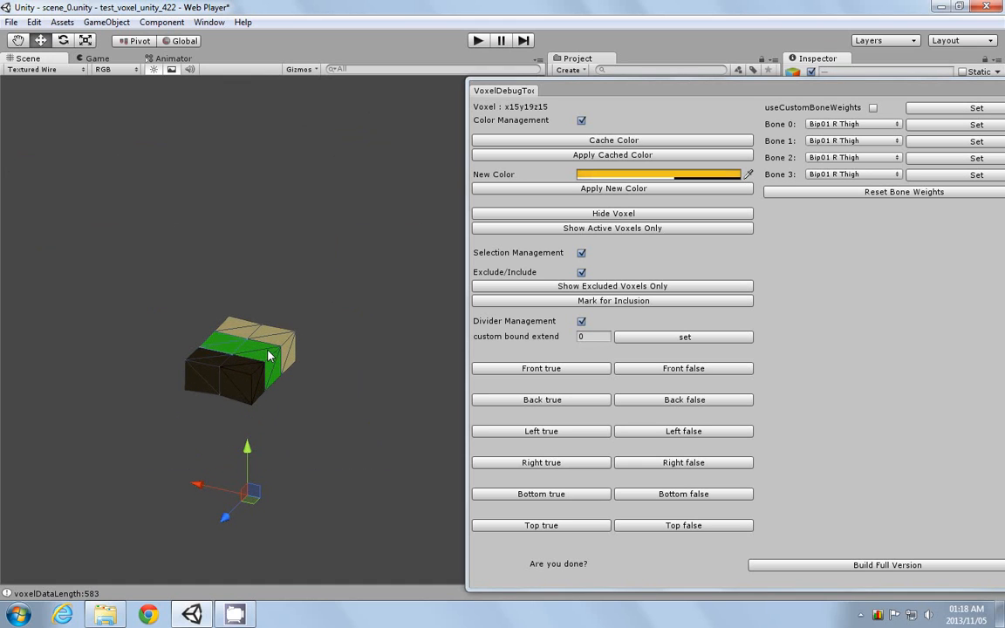
{"action": "left_click", "coordinate": [281, 347]}
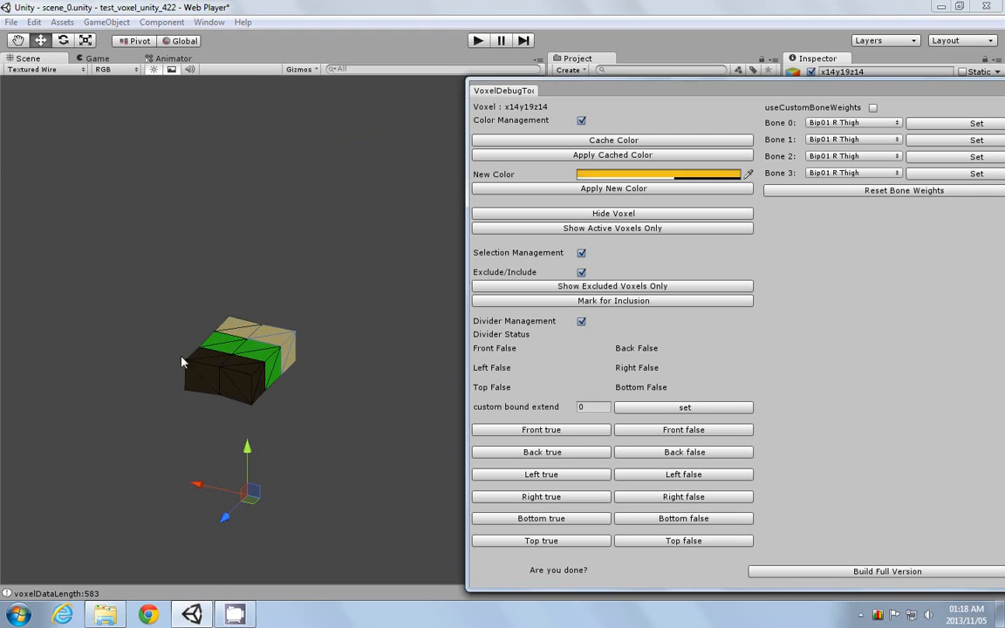
{"action": "left_click", "coordinate": [582, 228]}
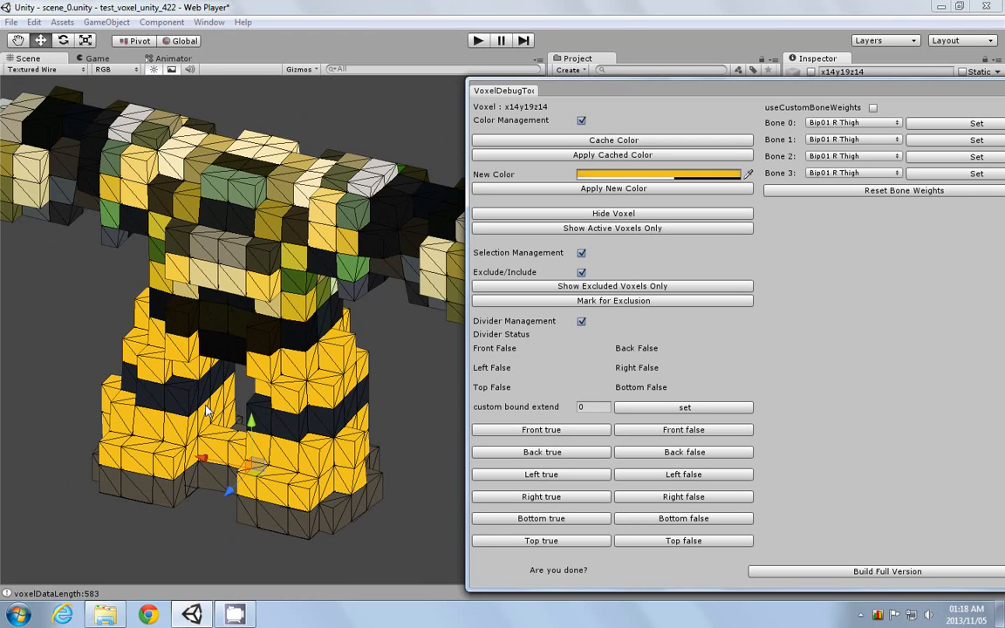
{"action": "left_click_drag", "start_coordinate": [244, 381], "coordinate": [317, 312], "text": "alt"}
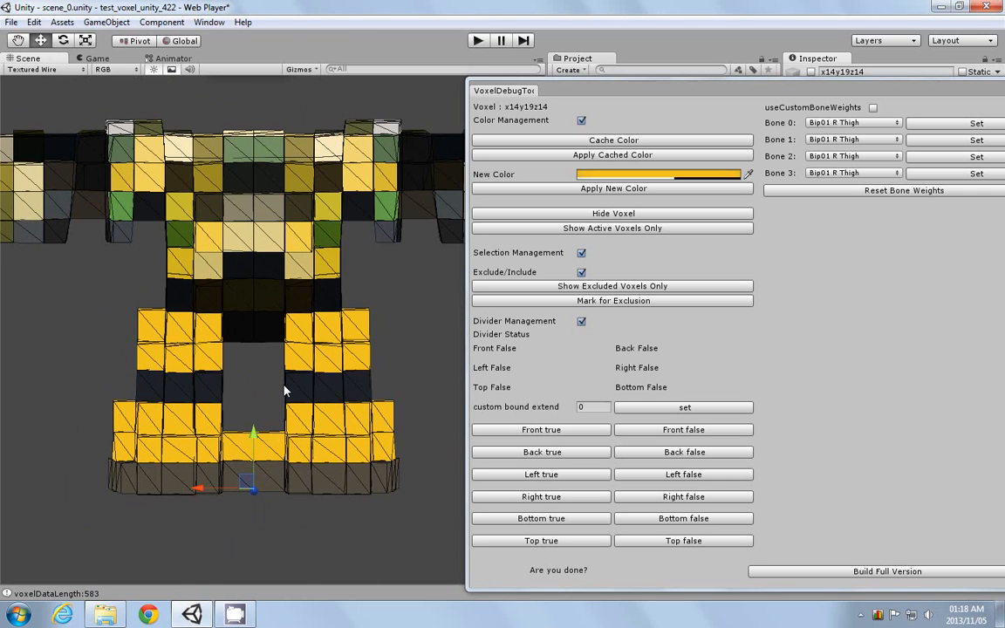
{"action": "middle_click_drag", "start_coordinate": [284, 390], "coordinate": [319, 349]}
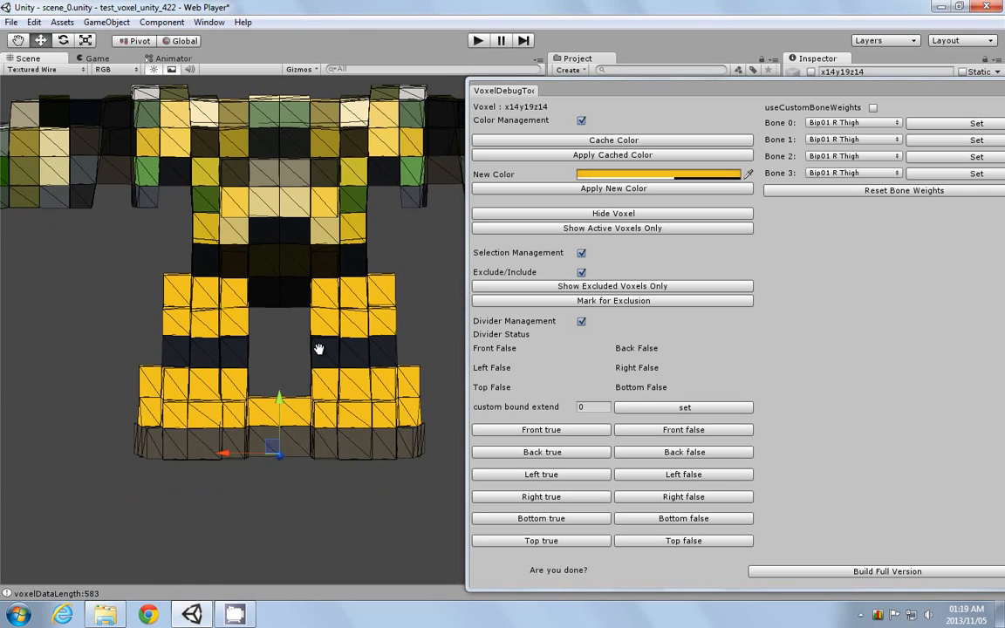
- Examine the voxels that bridge the two feet from the front and from slightly above
{"action": "scroll", "coordinate": [309, 381], "scroll_direction": "up", "scroll_amount": 2}
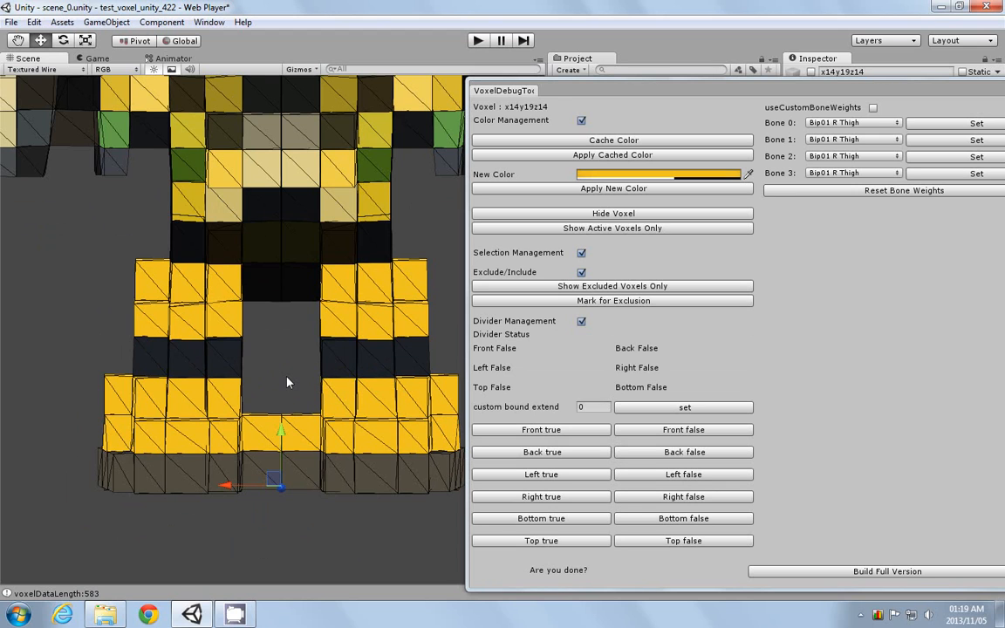
{"action": "left_click_drag", "start_coordinate": [284, 384], "coordinate": [290, 437], "text": "alt"}
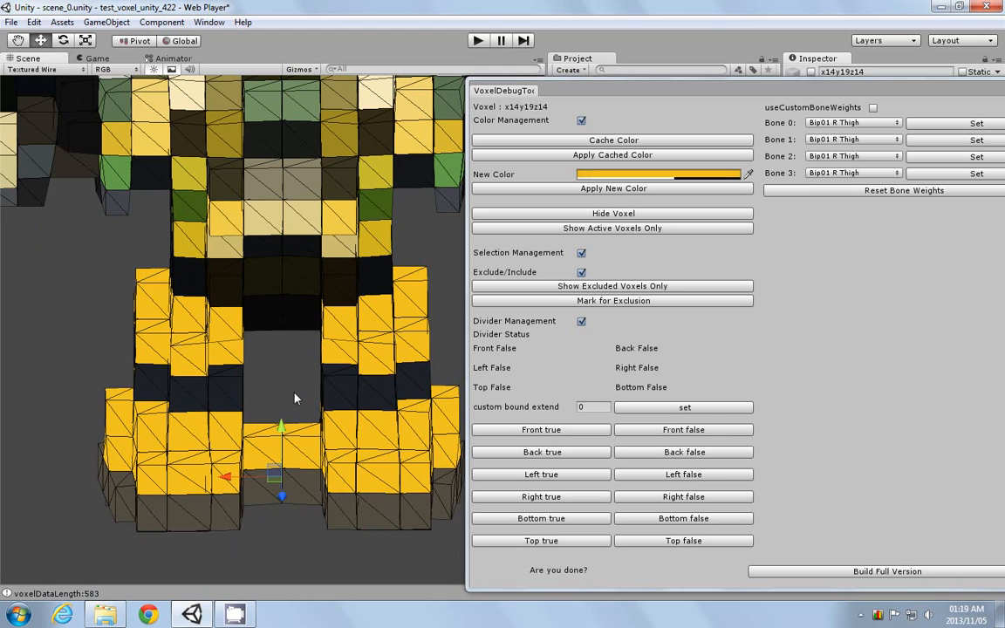
{"action": "scroll", "coordinate": [291, 397], "scroll_direction": "up", "scroll_amount": 3}
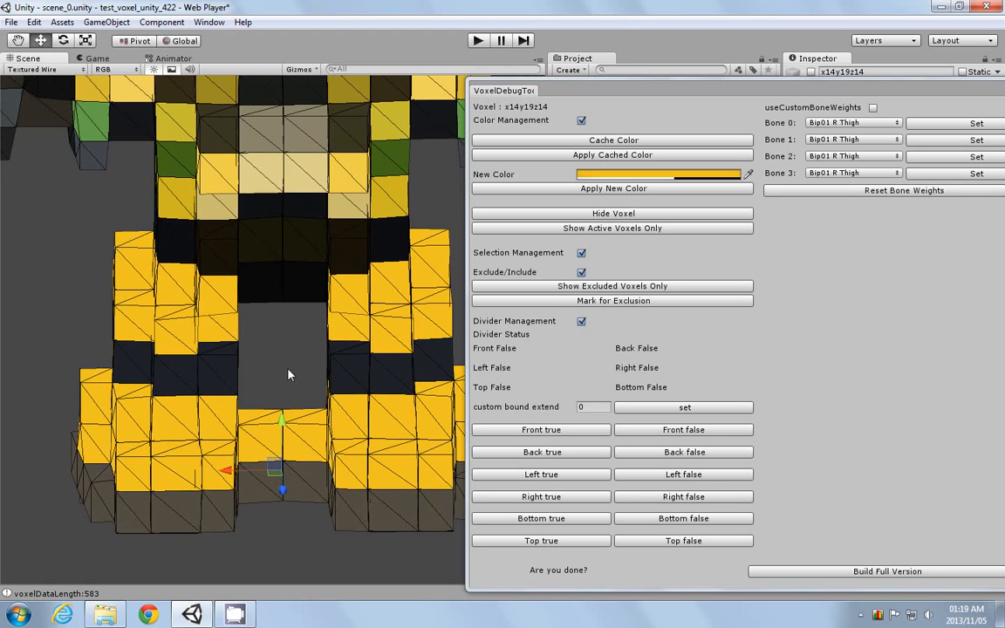
{"action": "mouse_move", "coordinate": [295, 377]}
{"action": "left_mouse_down", "text": "alt"}
{"action": "mouse_move", "coordinate": [301, 362]}
{"action": "mouse_move", "coordinate": [283, 375]}
{"action": "left_mouse_up", "text": "alt"}
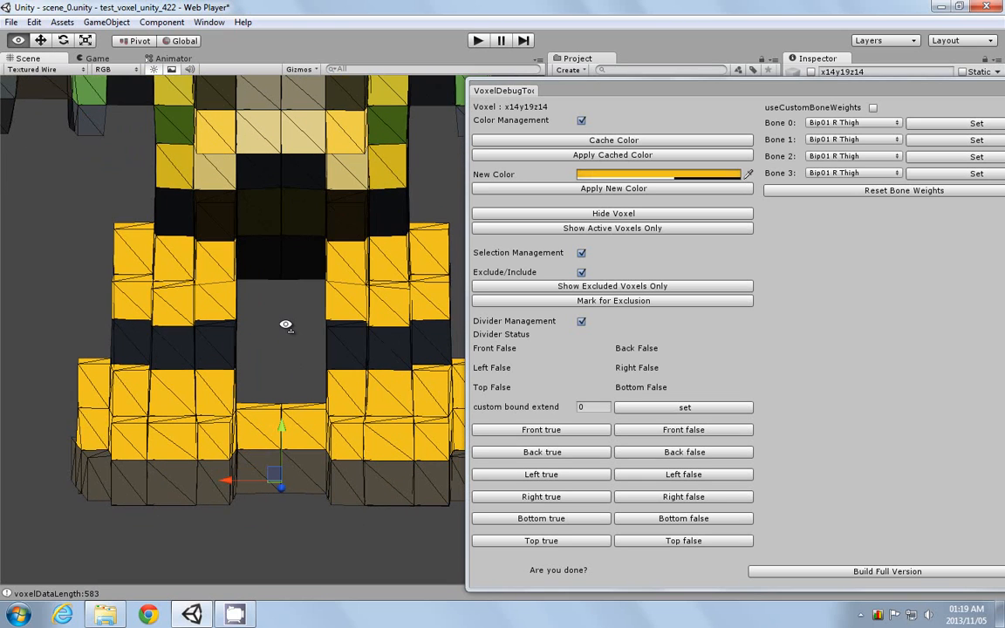
{"action": "middle_click_drag", "start_coordinate": [276, 373], "coordinate": [277, 346]}
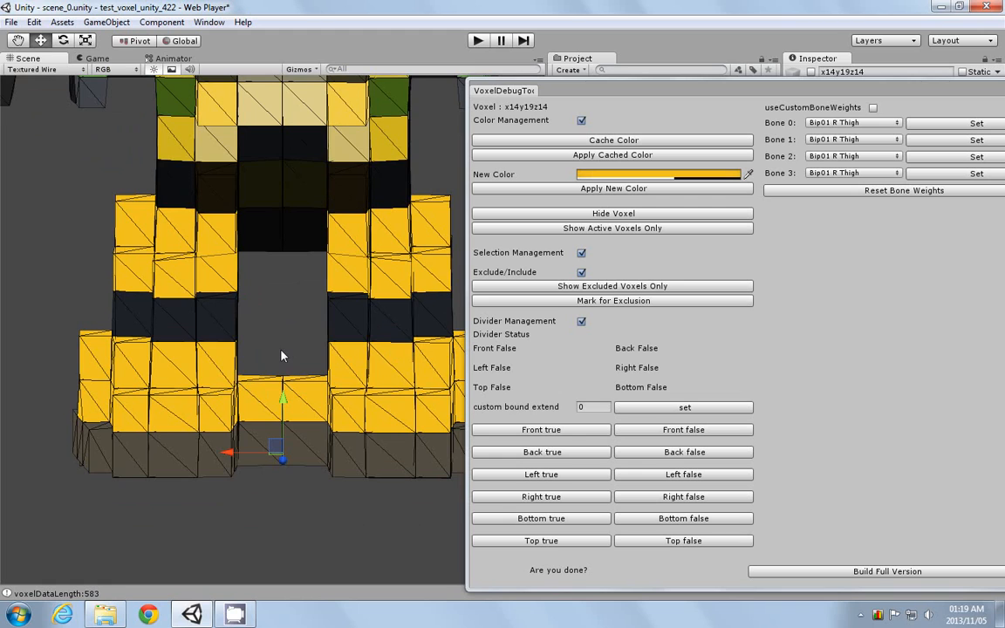
{"action": "scroll", "coordinate": [281, 356], "scroll_direction": "down", "scroll_amount": 2}
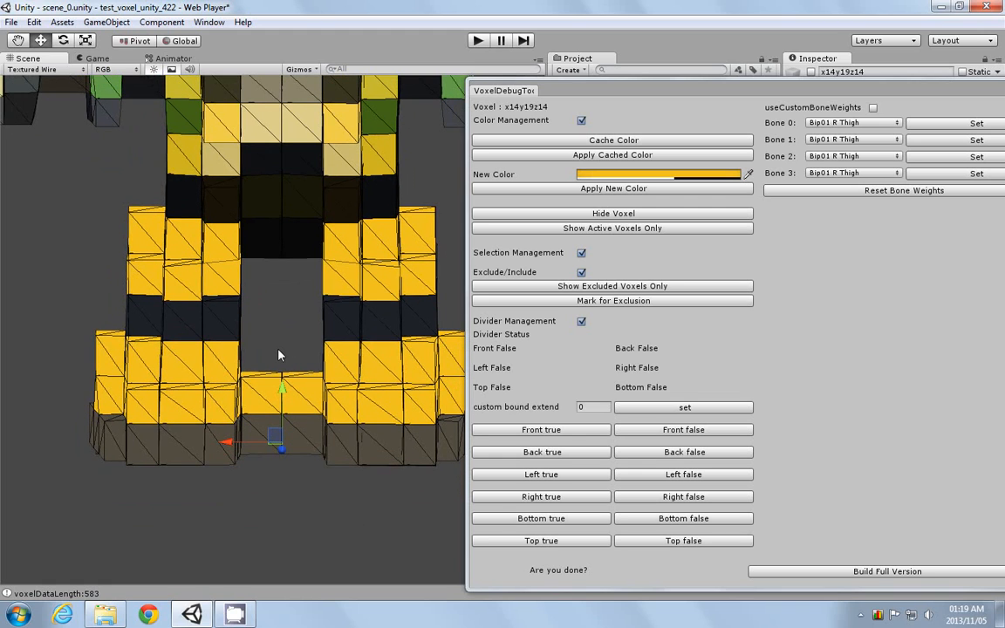
{"action": "right_click_drag", "start_coordinate": [278, 350], "coordinate": [279, 391]}
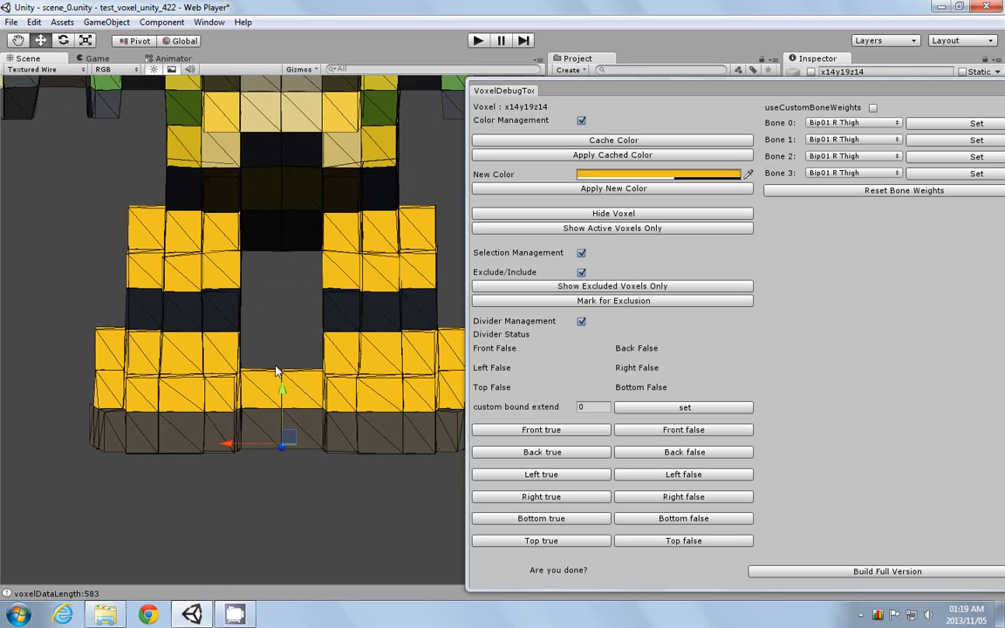
{"action": "middle_click_drag", "start_coordinate": [278, 348], "coordinate": [263, 334]}
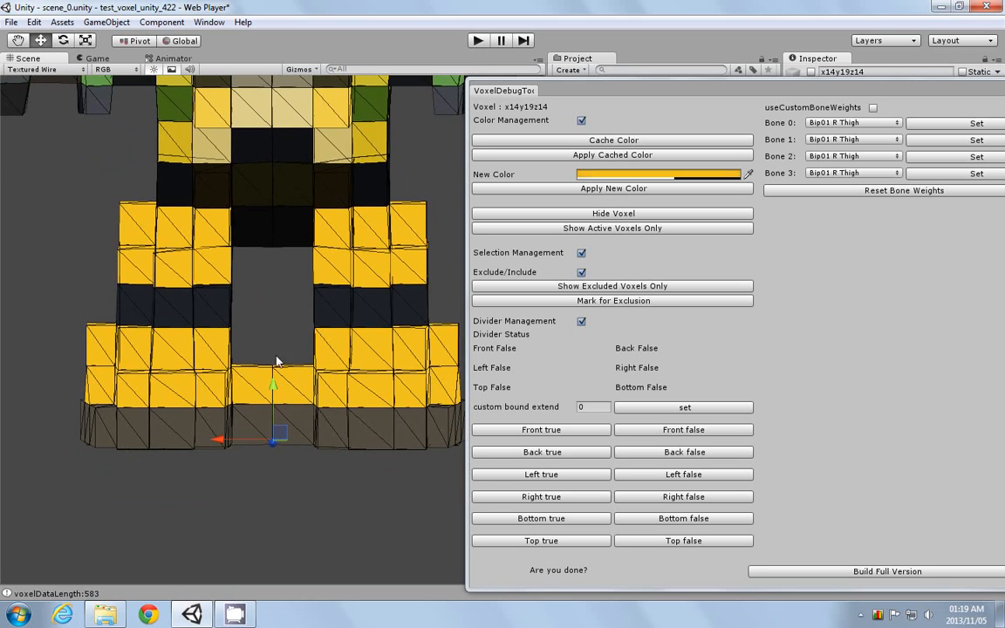
{"action": "left_click_drag", "start_coordinate": [181, 346], "coordinate": [258, 397], "text": "alt"}
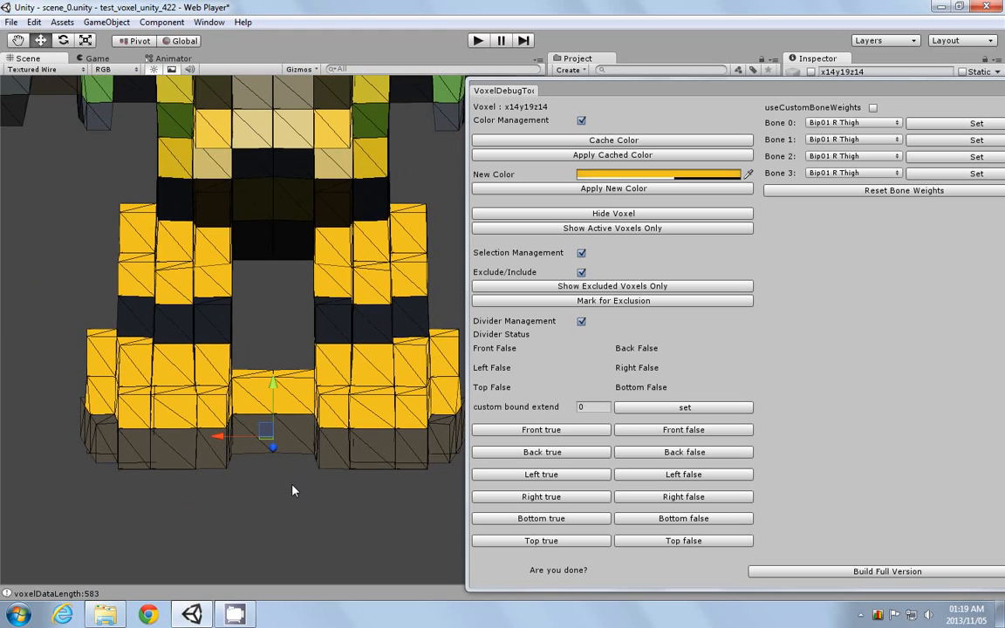
{"action": "left_click_drag", "start_coordinate": [292, 491], "coordinate": [265, 366], "text": "alt"}
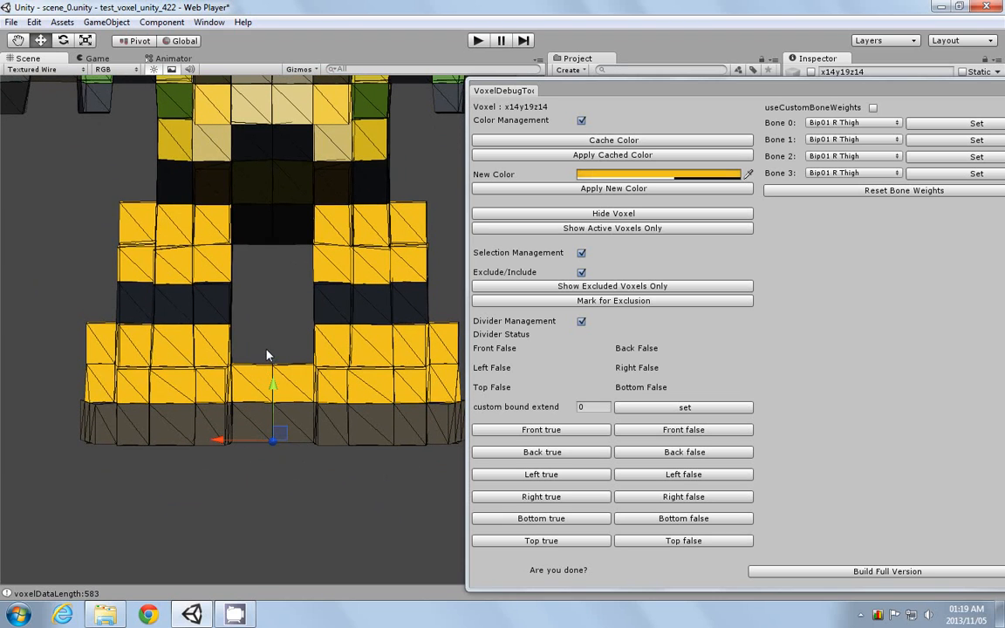
- Set the right divider to true for the bridging voxel column at x14 between the feet, including x14y16z16, and hide that column
{"action": "left_click", "coordinate": [270, 384]}
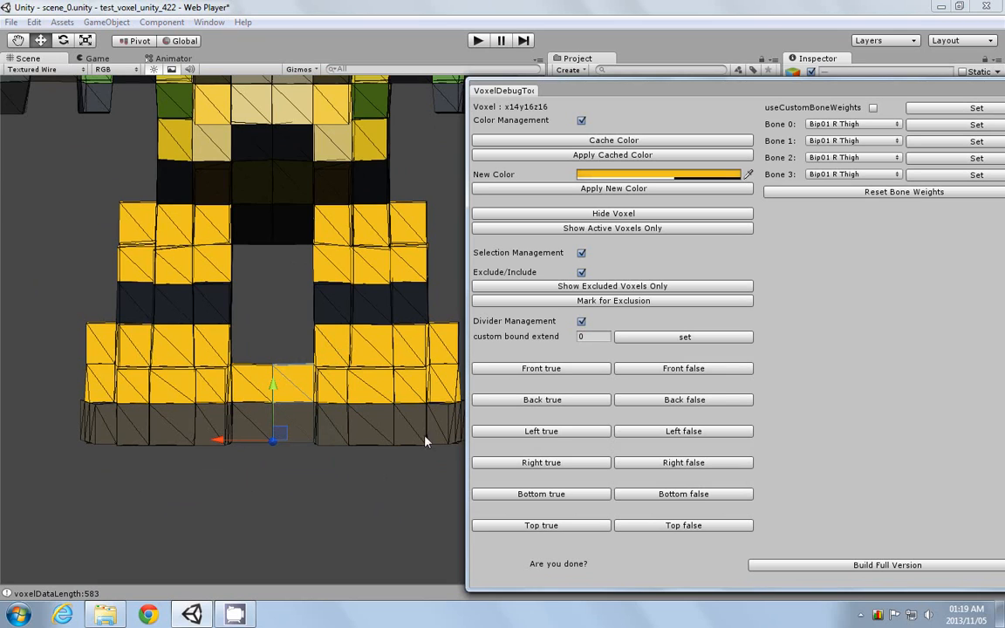
{"action": "left_click", "coordinate": [521, 465]}
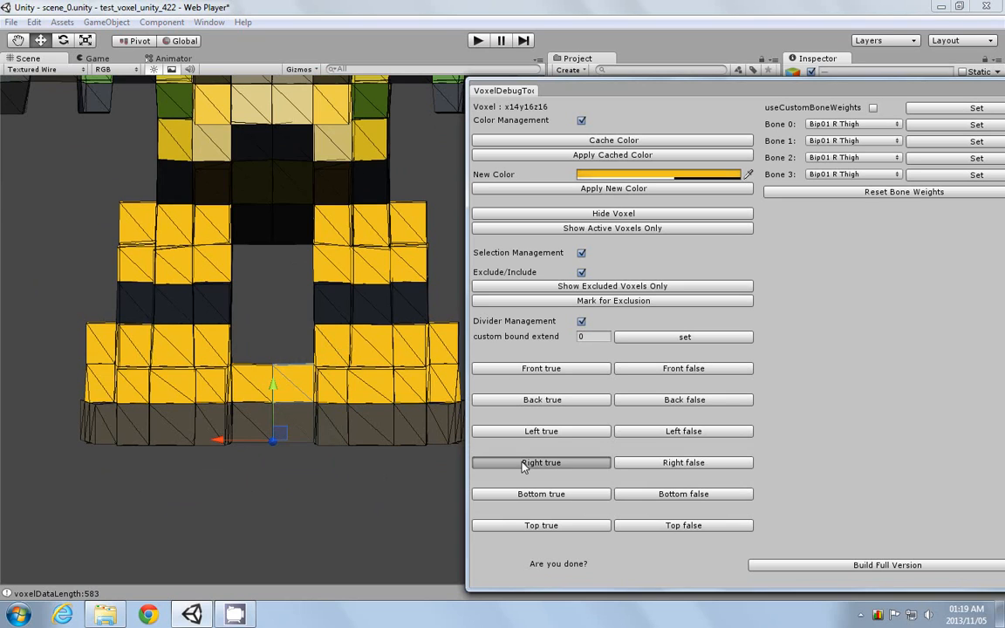
{"action": "left_click", "coordinate": [557, 216]}
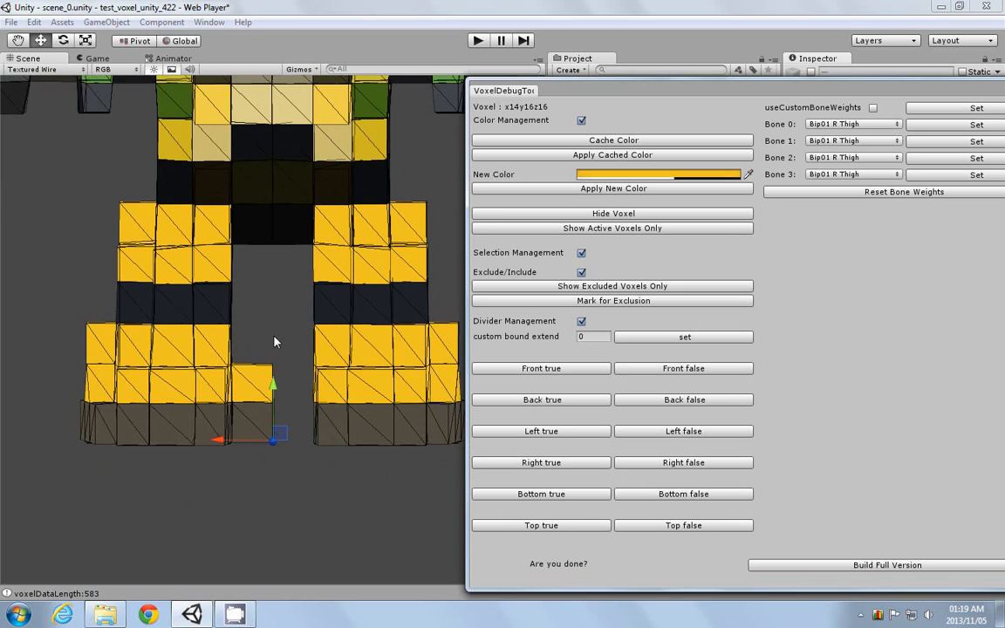
- Select the remaining bridging voxel column between the feet, including x15y15z15, and hide it
{"action": "left_click_drag", "start_coordinate": [296, 337], "coordinate": [224, 477]}
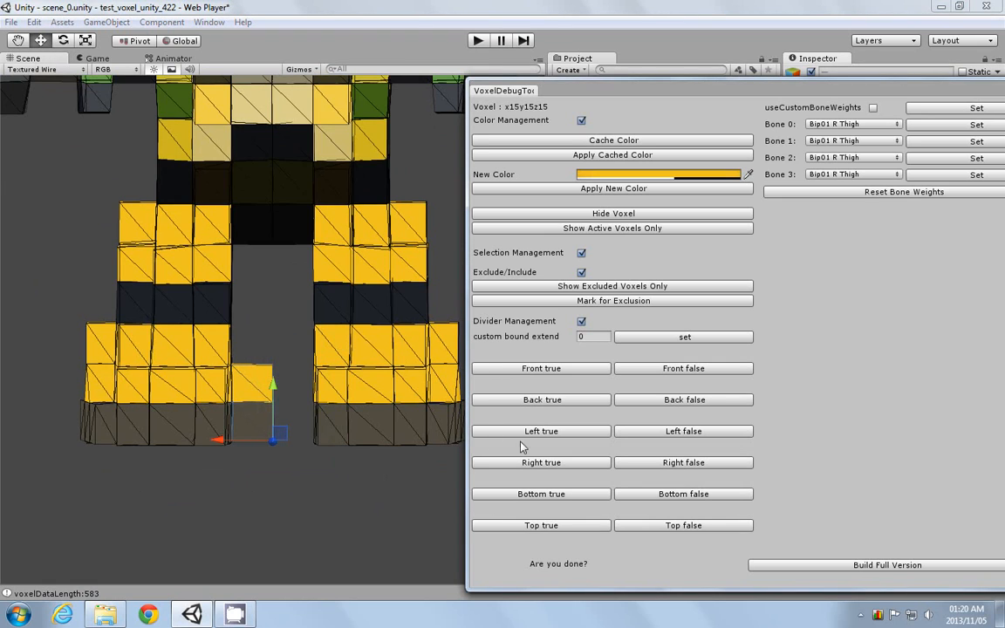
{"action": "left_click", "coordinate": [598, 216]}
{"action": "scroll", "coordinate": [262, 337], "scroll_direction": "down", "scroll_amount": 3}
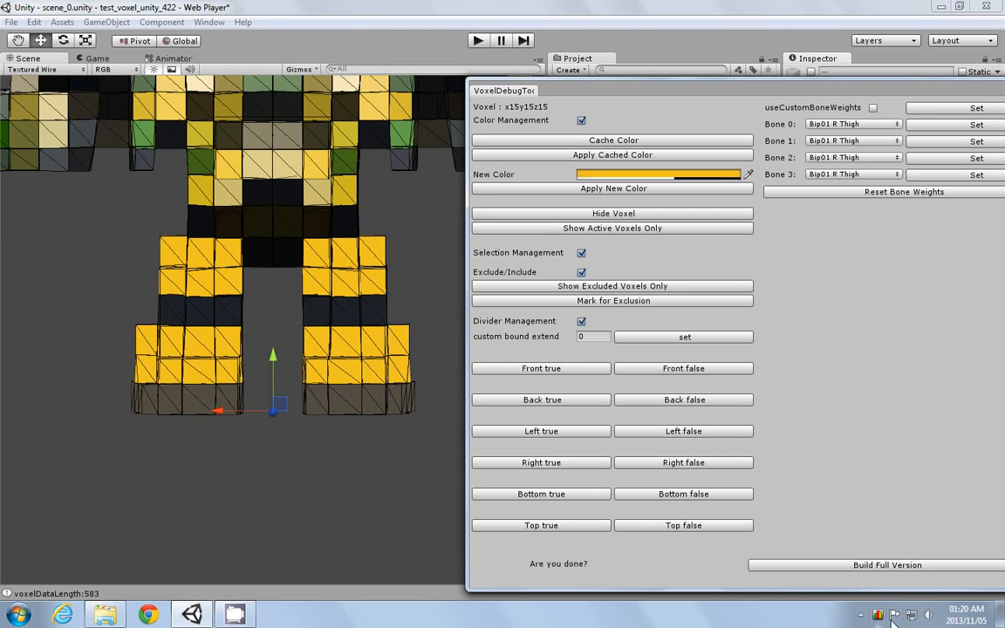
{"action": "left_click", "coordinate": [860, 615]}
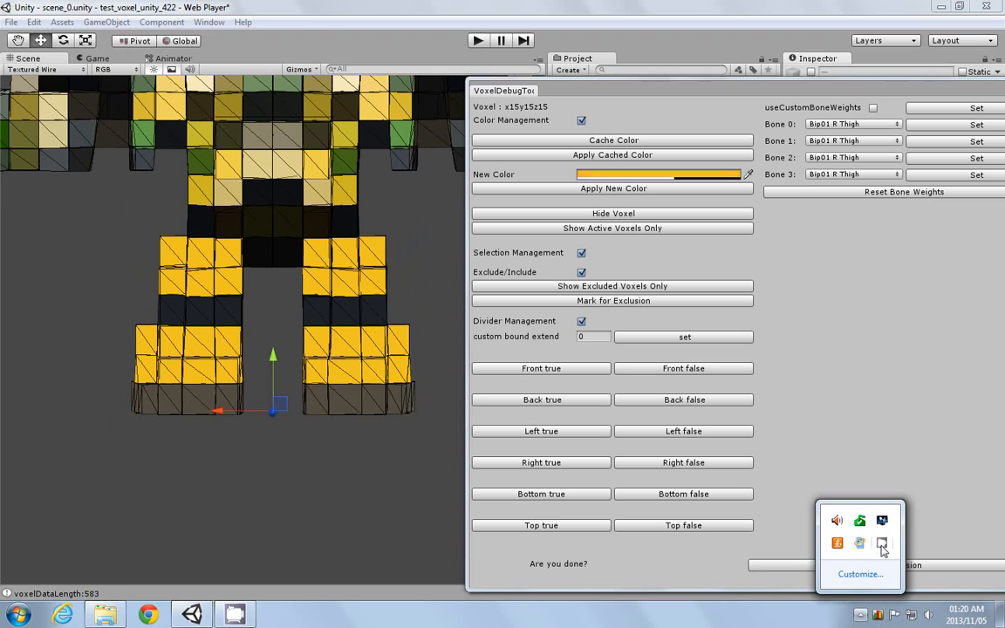